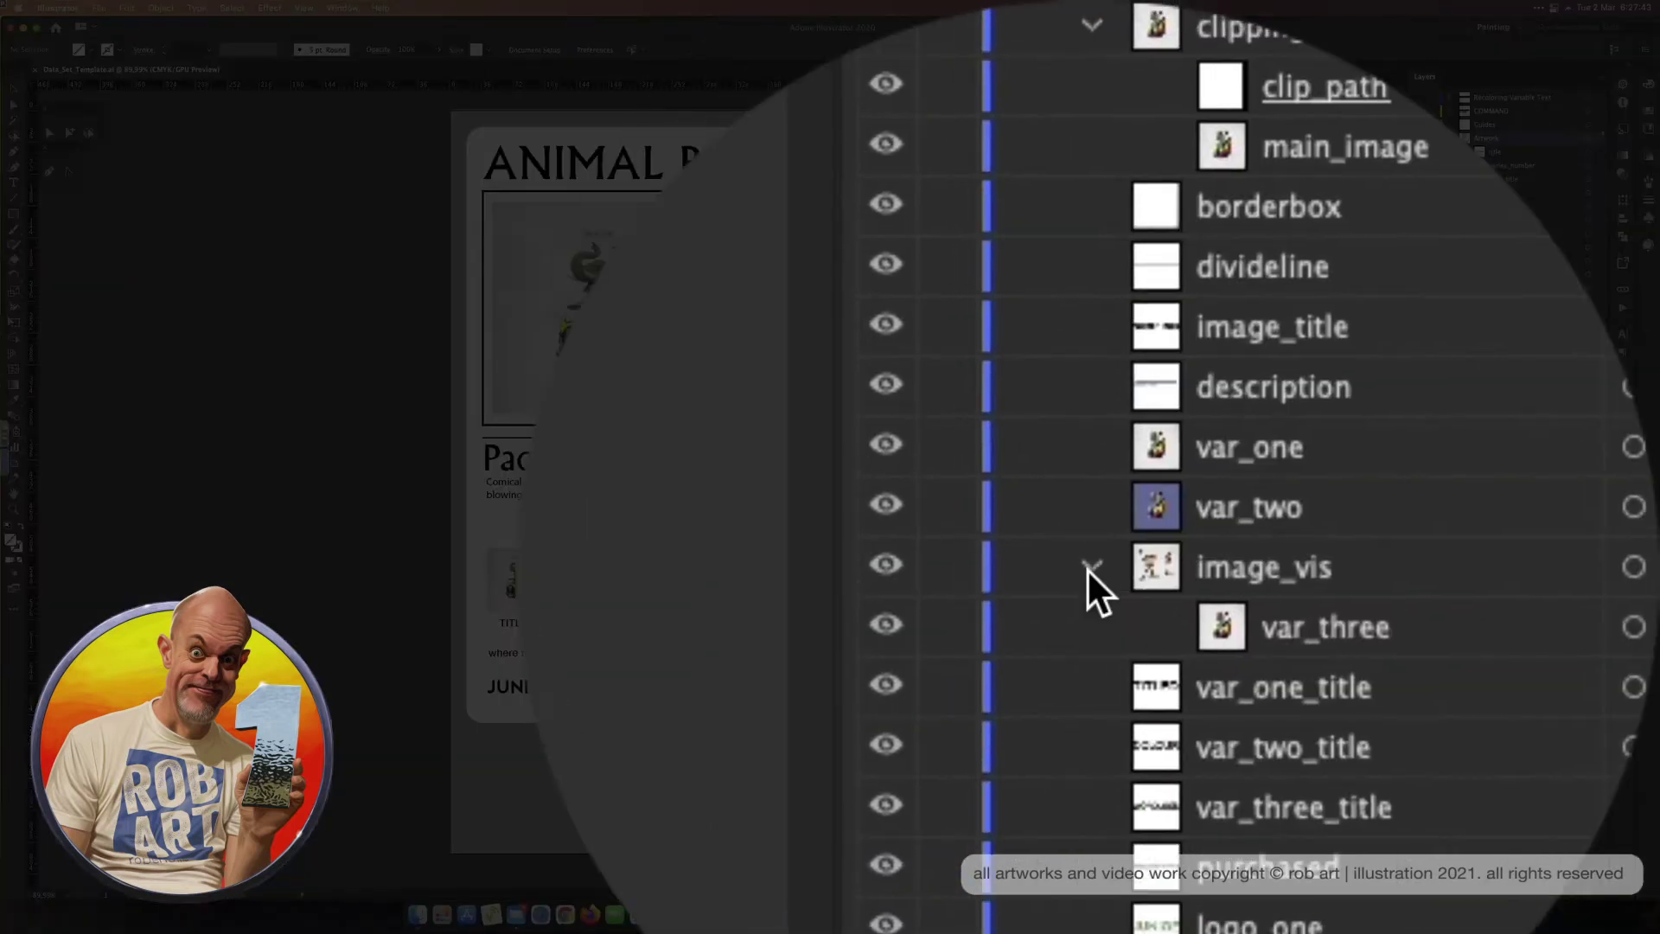
# Collapse and re-expand the image_vis layer group to reveal the nested var_three image
pyautogui.click(1467, 355)
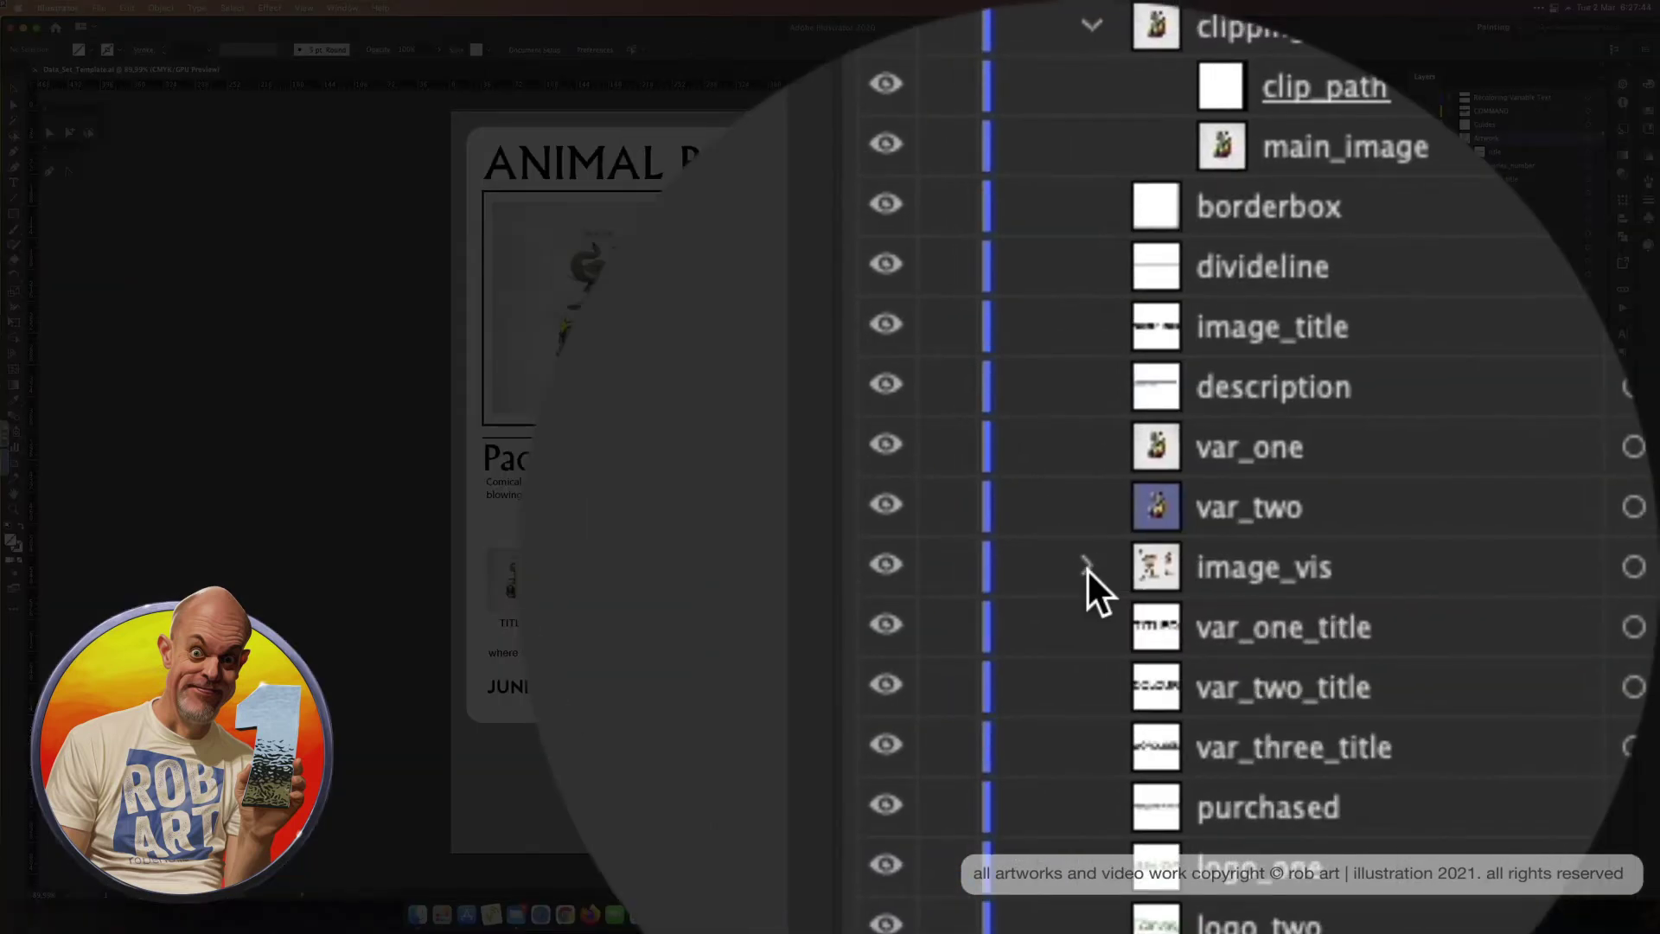
pyautogui.click(1087, 569)
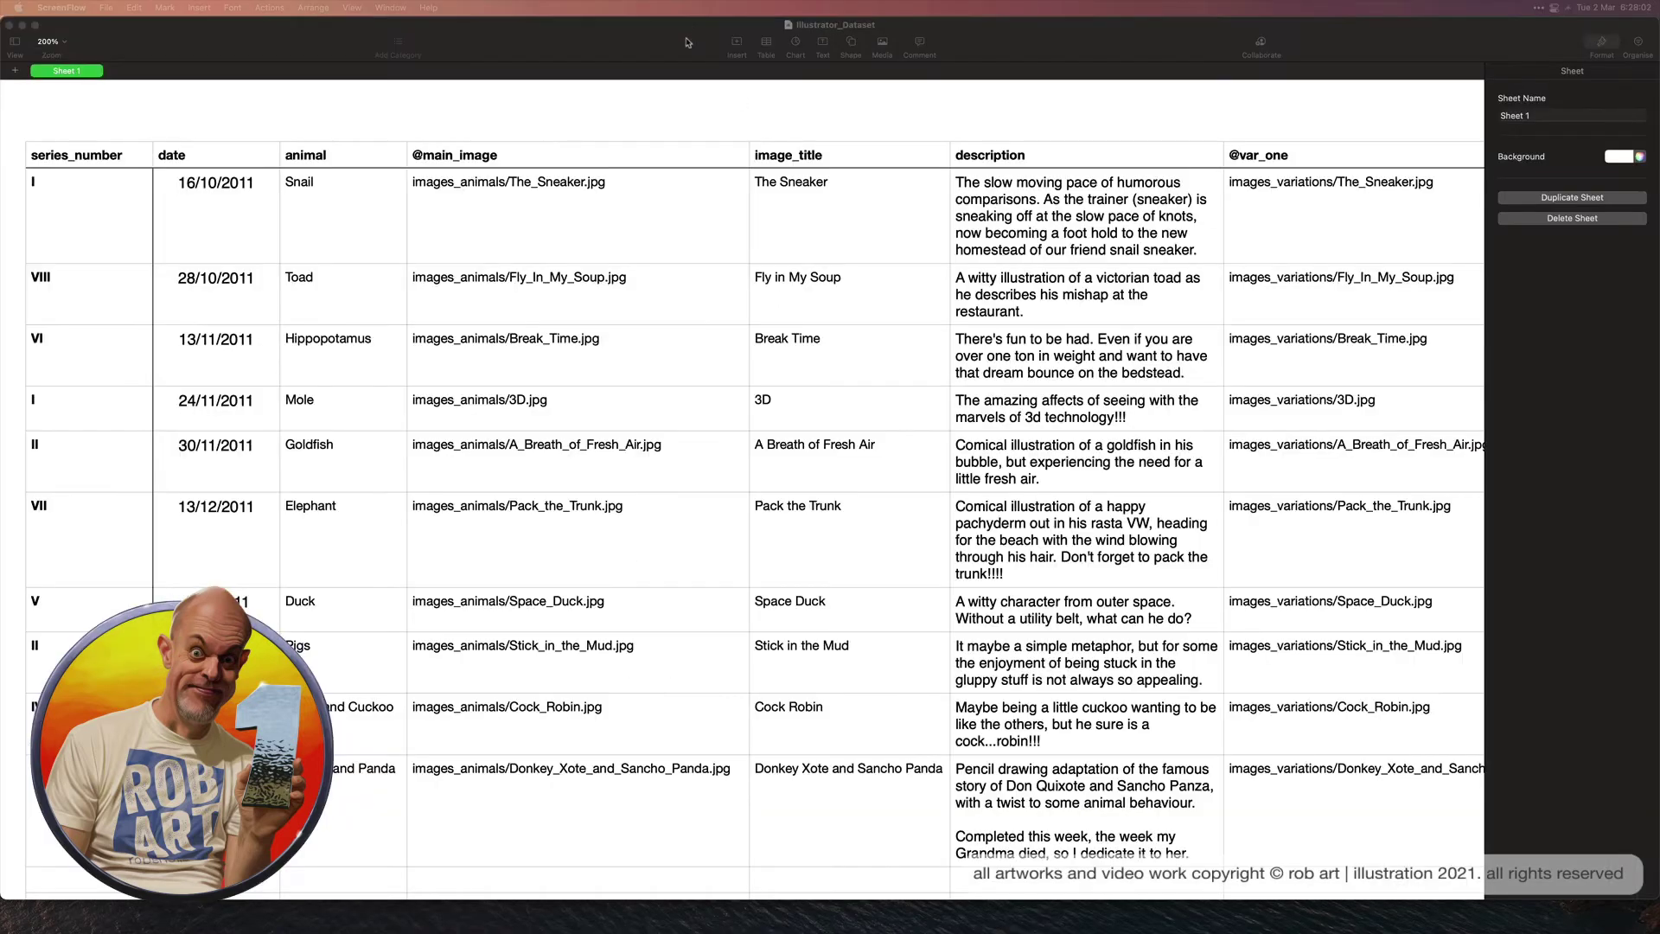
pyautogui.hscroll(5, 704, 239)
pyautogui.hscroll(3, 705, 240)
pyautogui.hscroll(5, 701, 269)
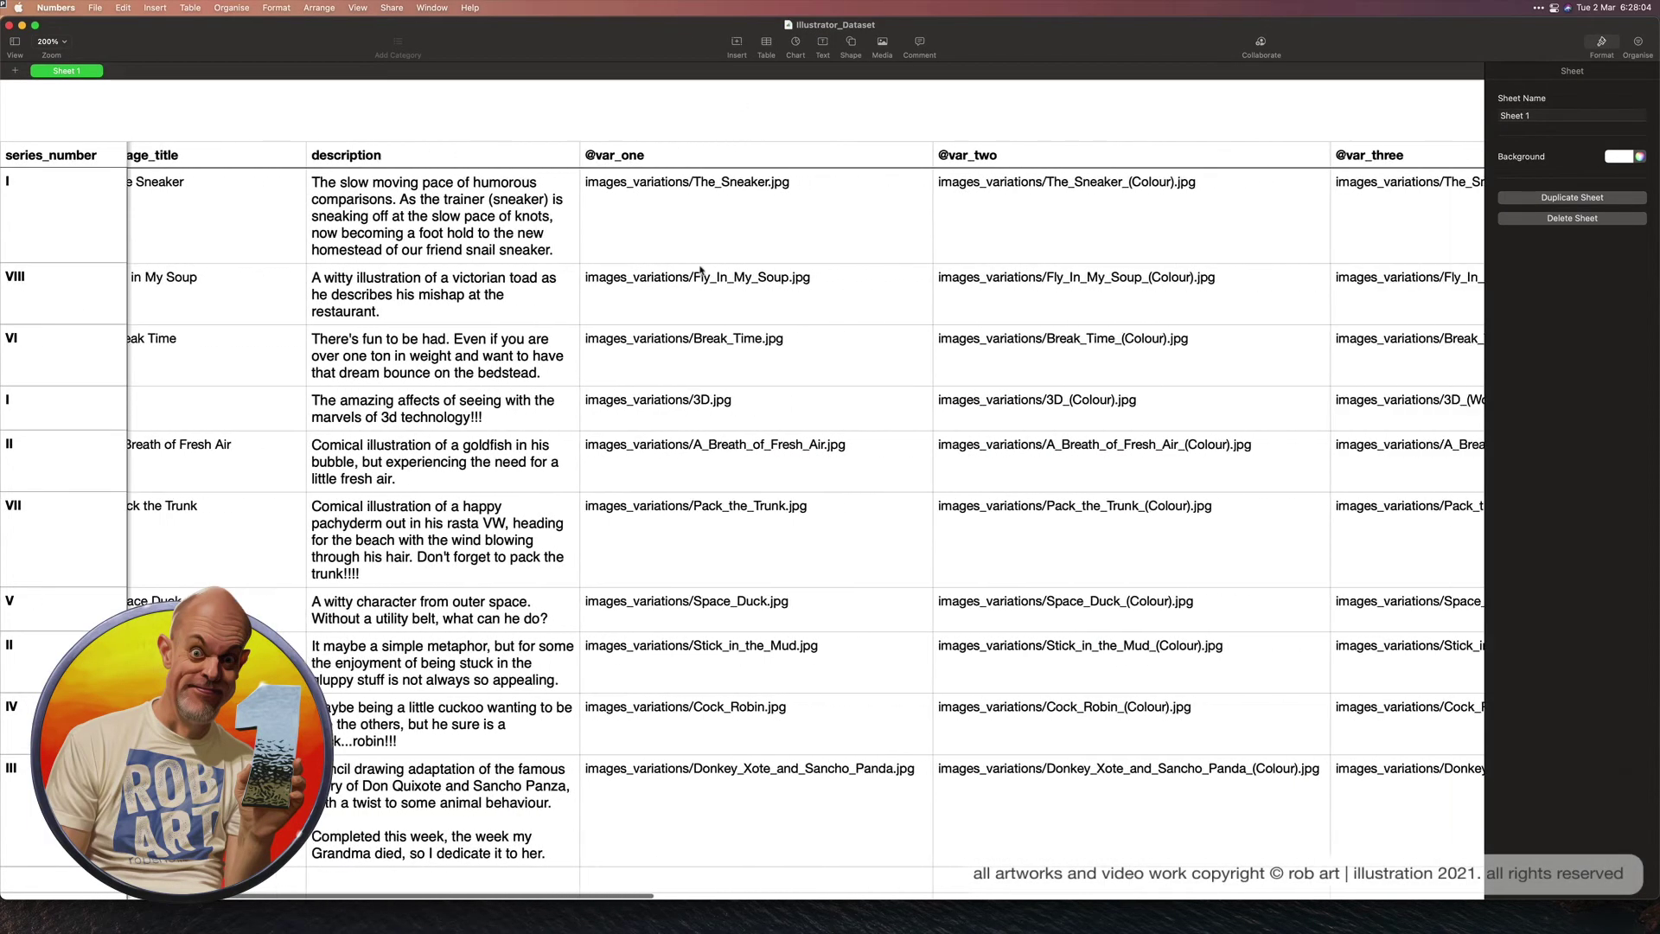
pyautogui.hscroll(5, 696, 270)
pyautogui.hscroll(5, 704, 273)
pyautogui.hscroll(3, 700, 268)
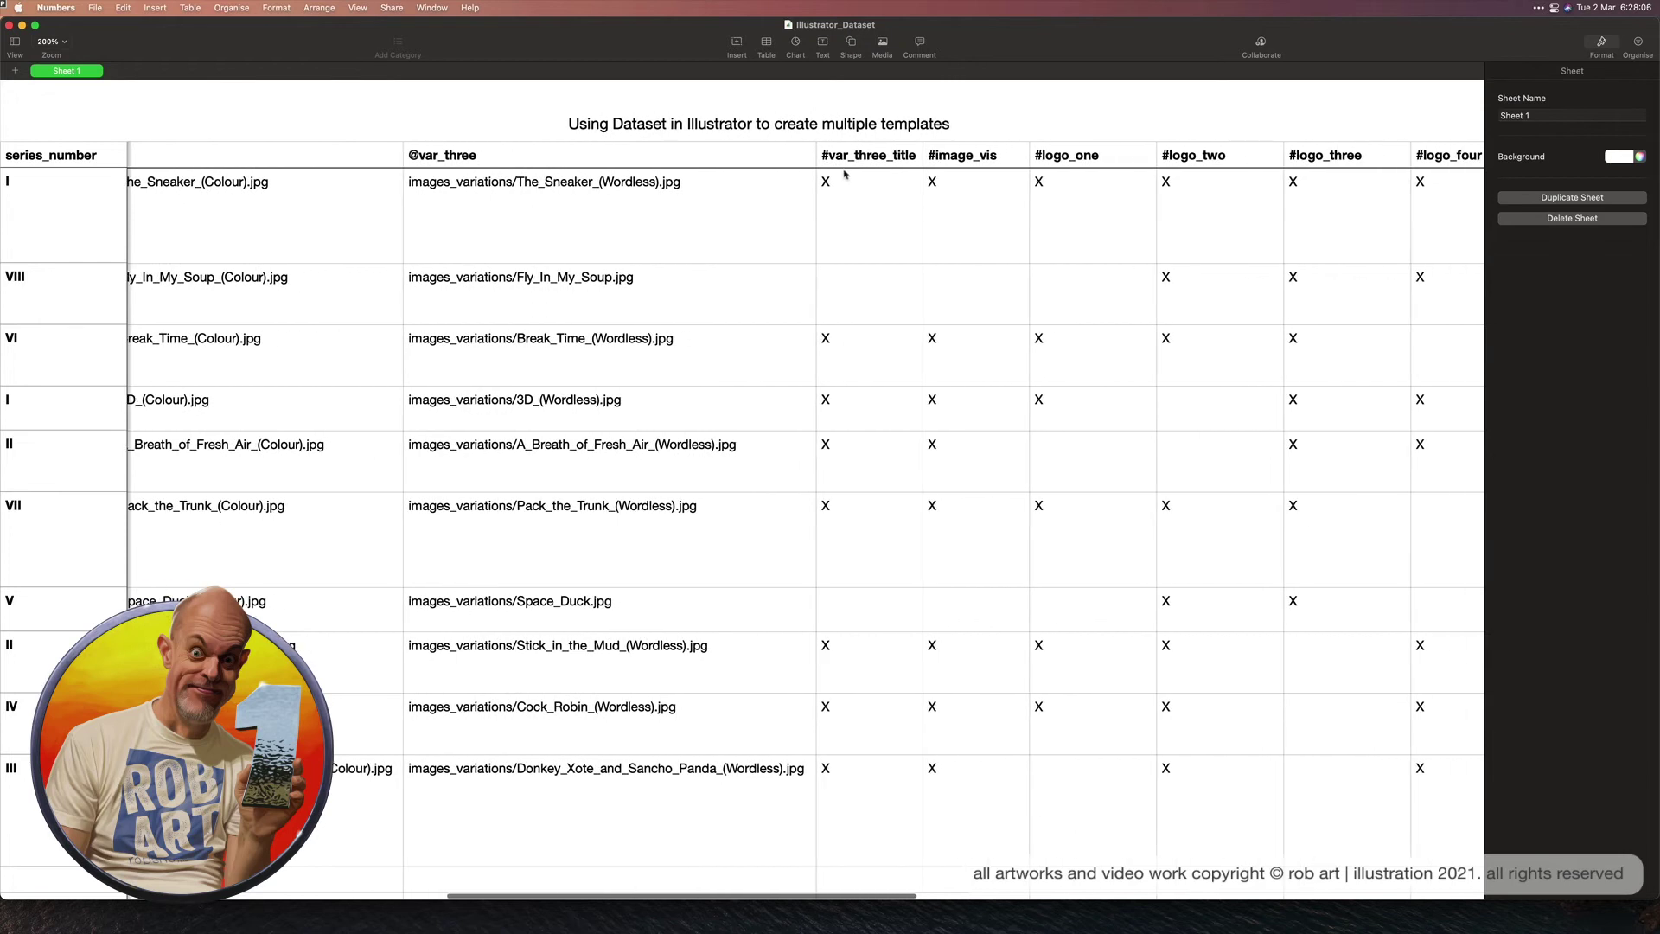
pyautogui.hscroll(5, 844, 173)
pyautogui.hscroll(5, 845, 173)
pyautogui.hscroll(5, 845, 173)
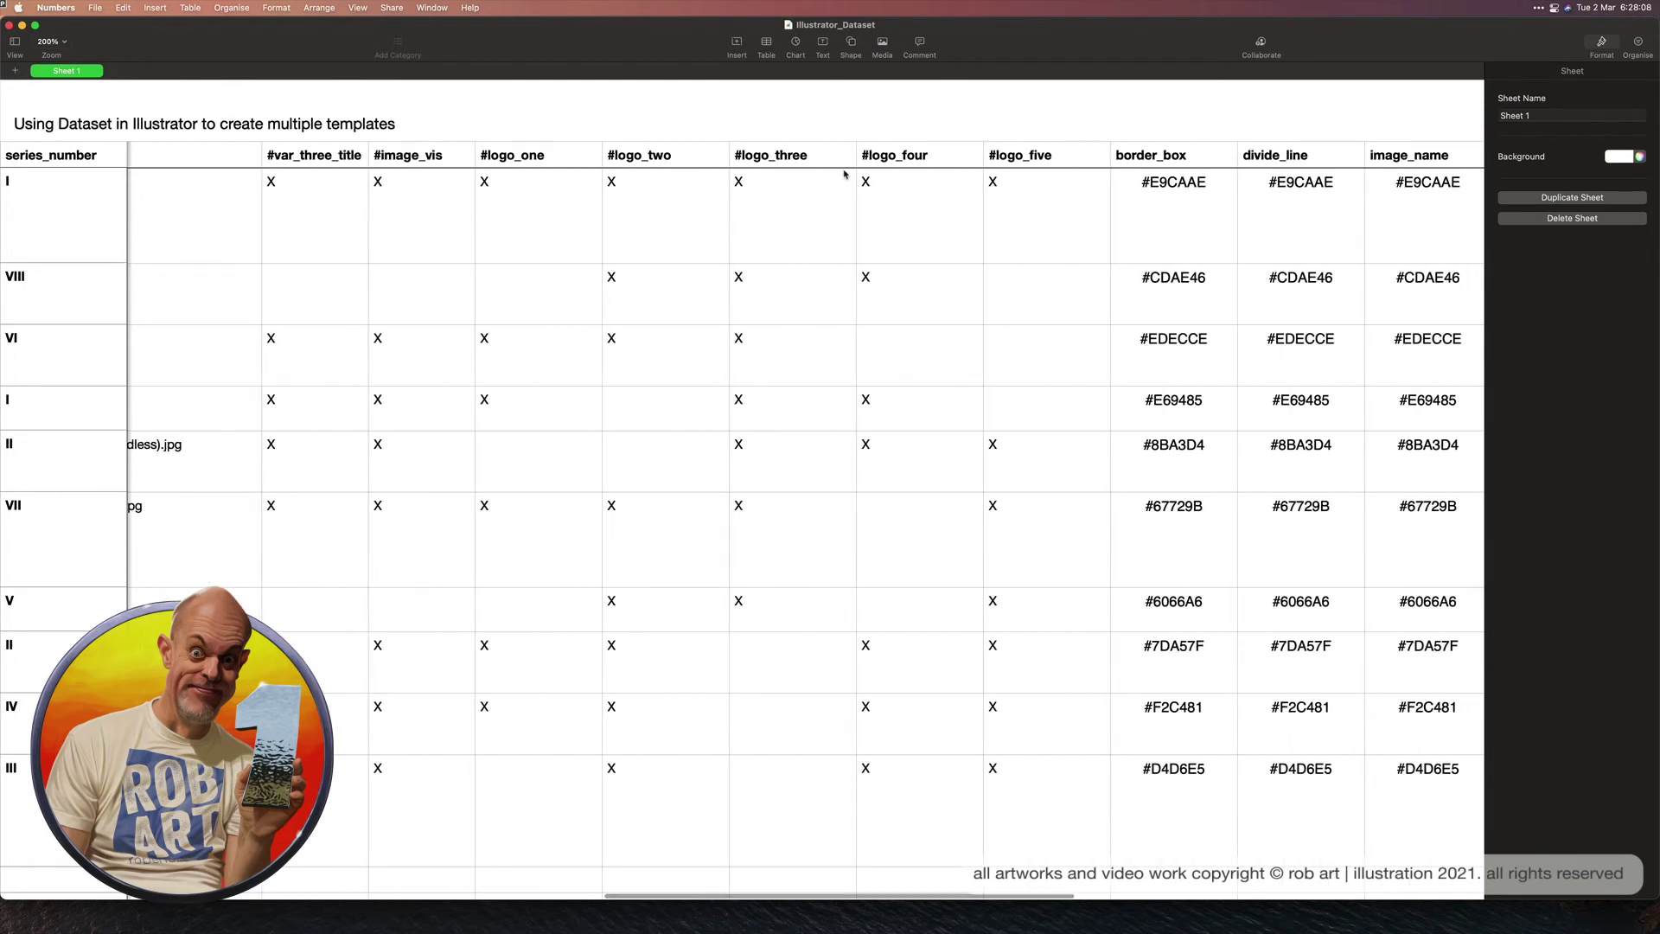
pyautogui.hscroll(-5, 844, 173)
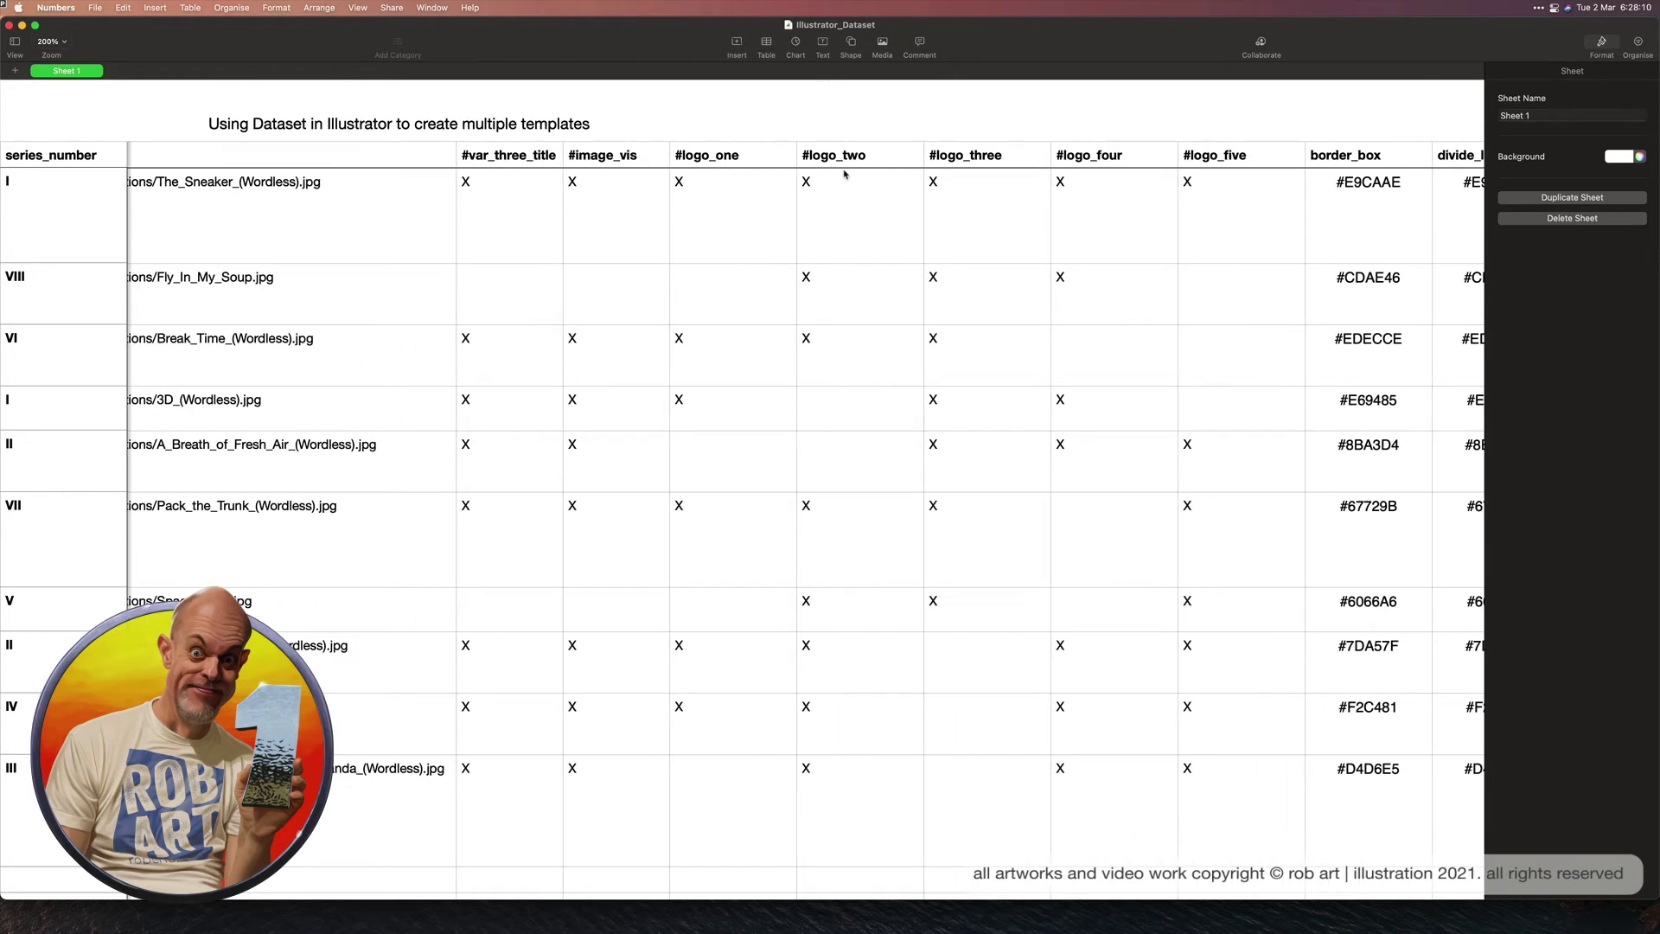
pyautogui.hscroll(-2, 844, 172)
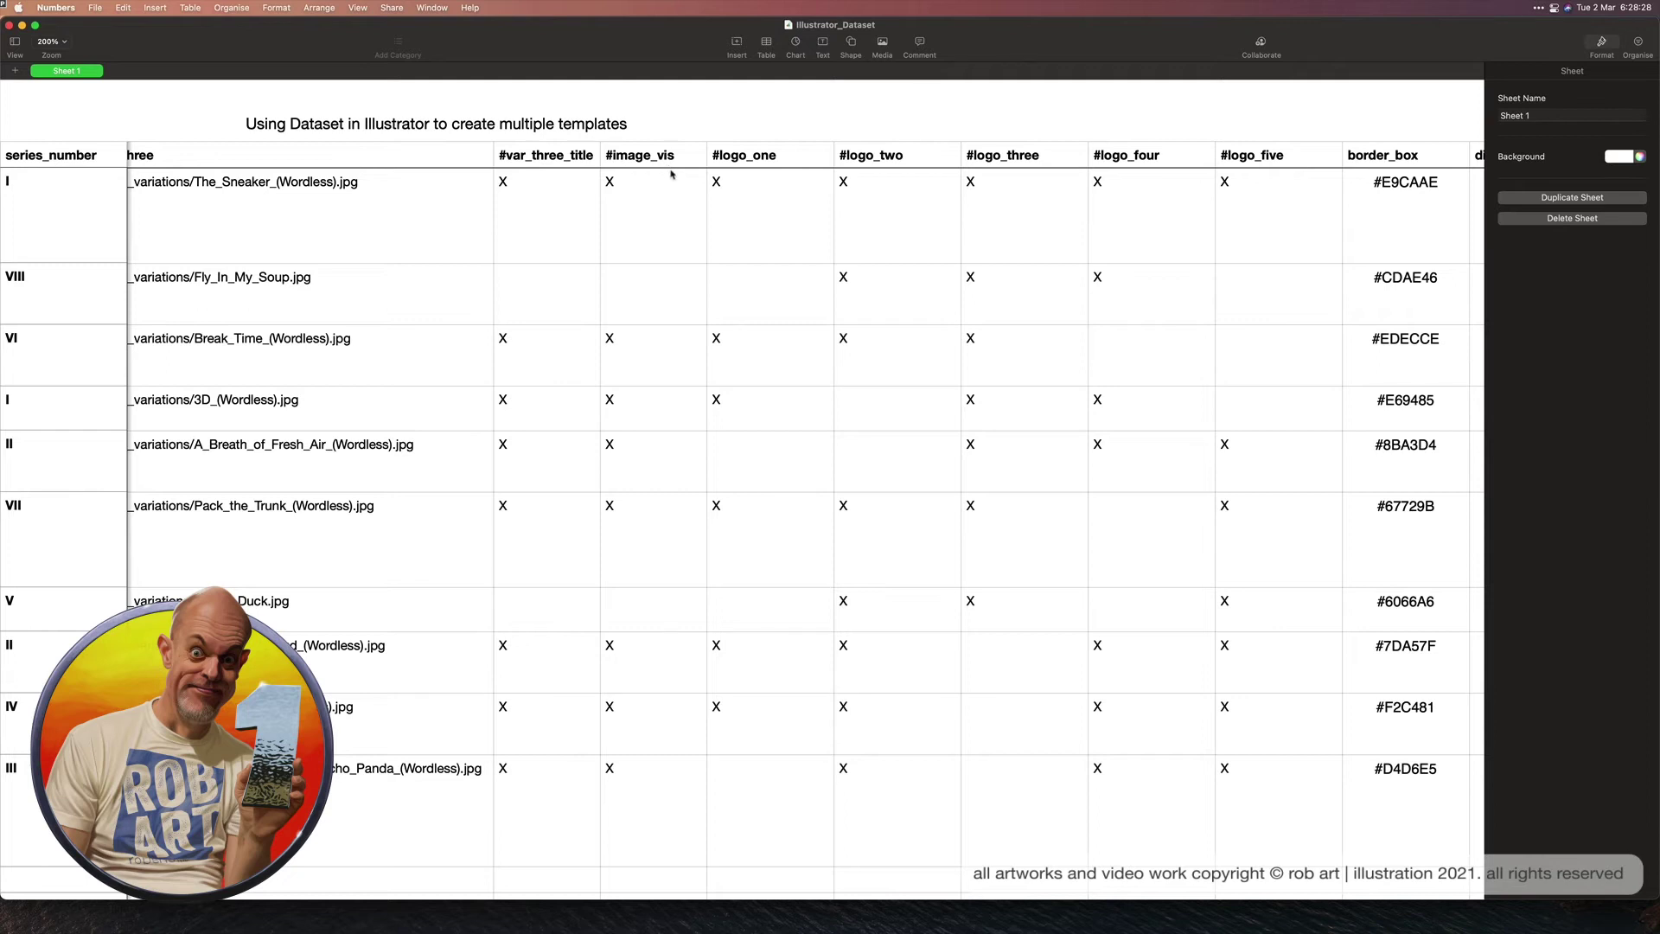
# Switch from the Numbers dataset back to the Illustrator template
pyautogui.press('super+Tab')
# Select the WORDLESS thumbnail image in Illustrator, then return to the Numbers dataset
pyautogui.press('super+Tab')
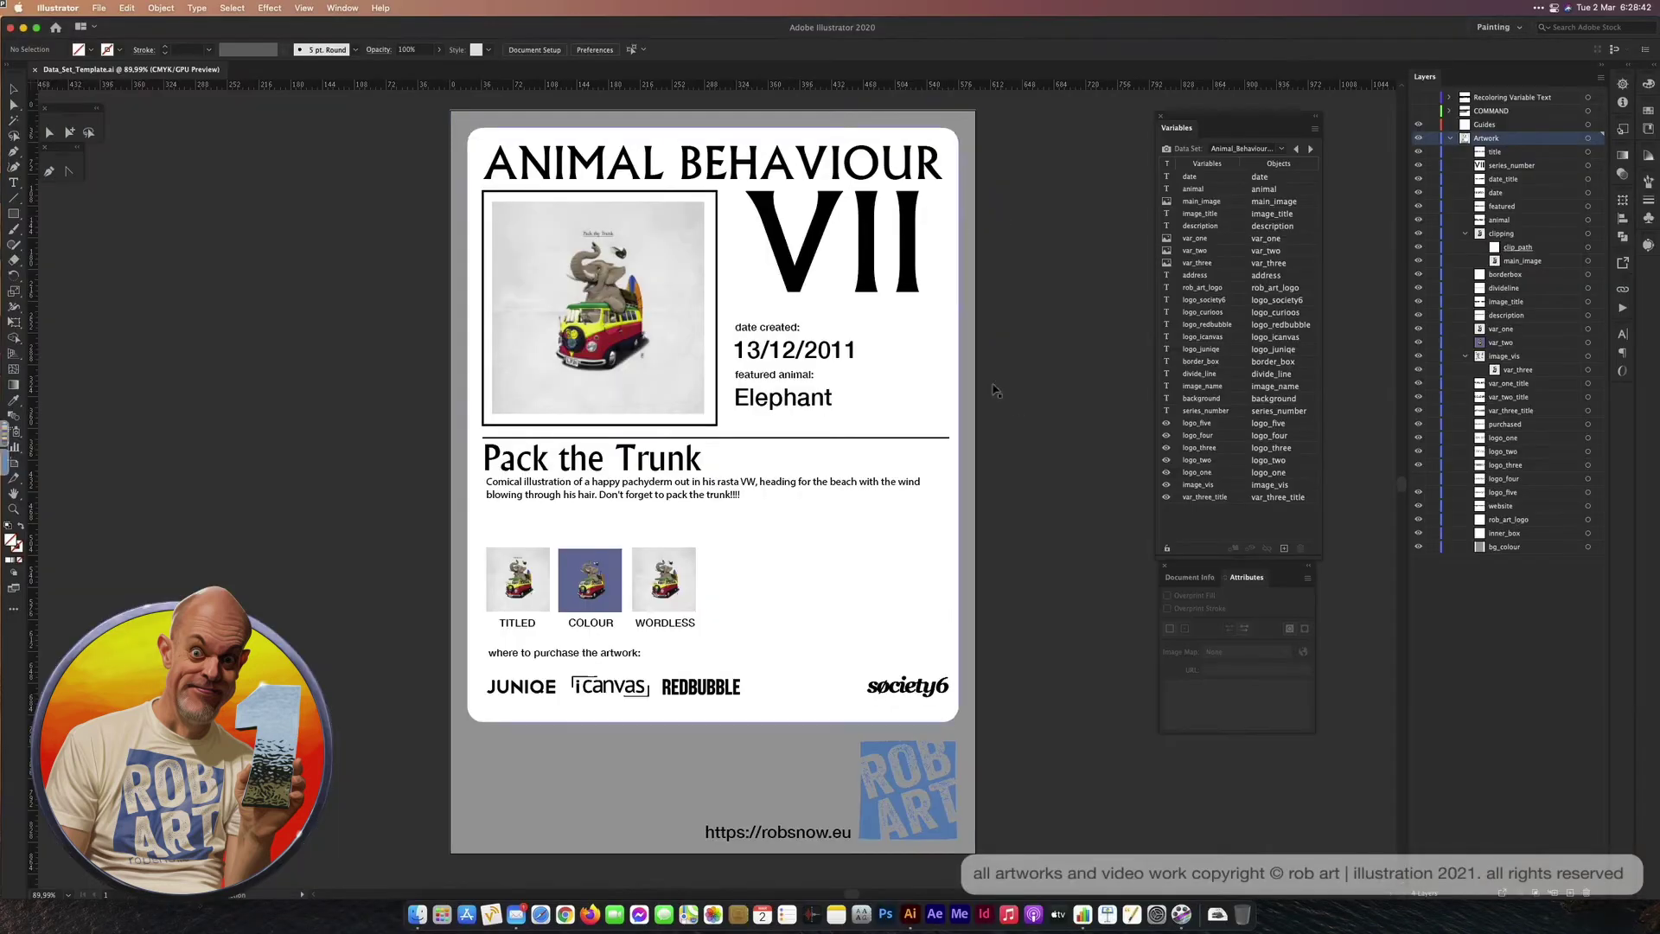
pyautogui.click(663, 601)
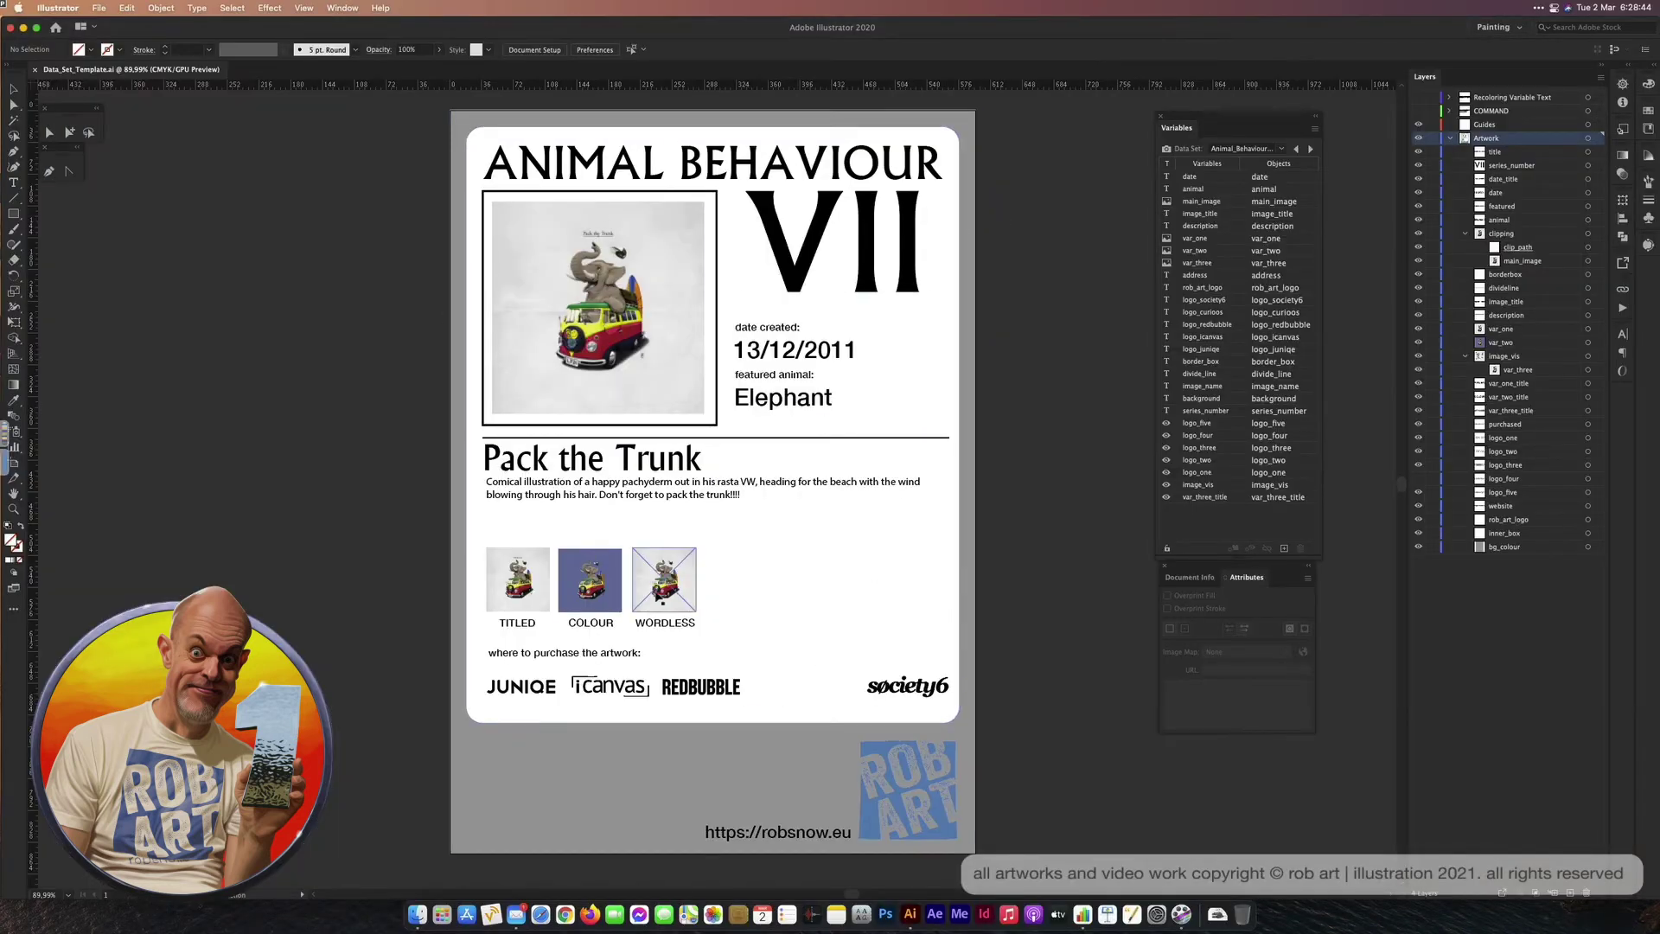
pyautogui.press('super+Tab')
pyautogui.hscroll(-5, 524, 463)
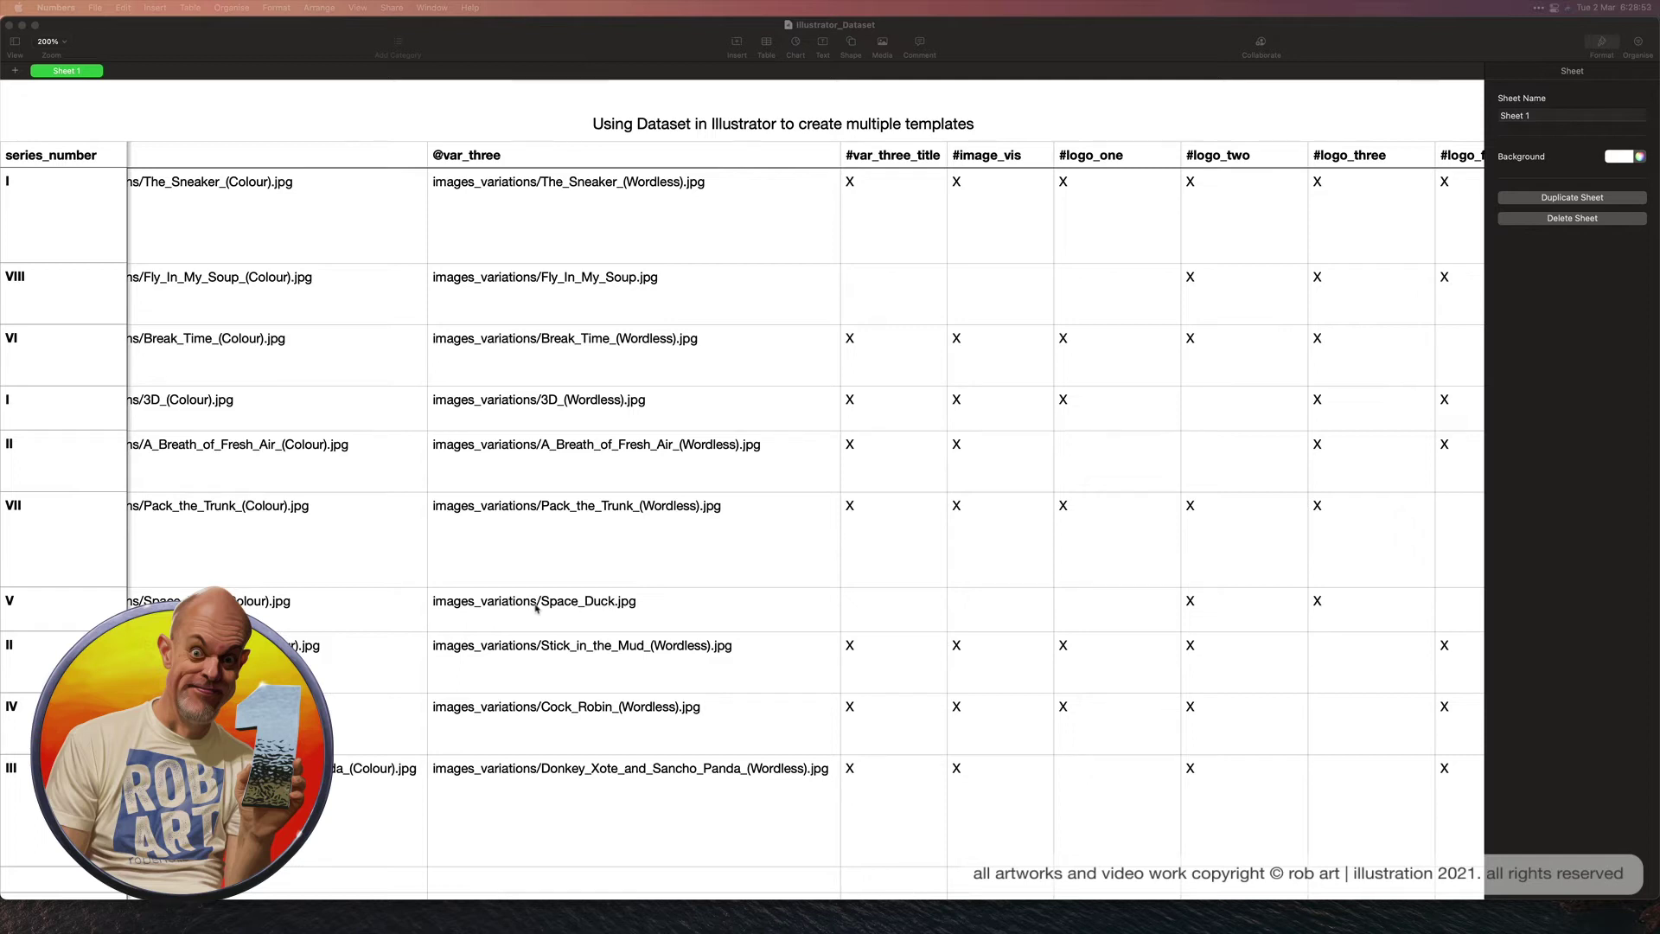
pyautogui.hscroll(-3, 575, 609)
pyautogui.hscroll(-3, 612, 607)
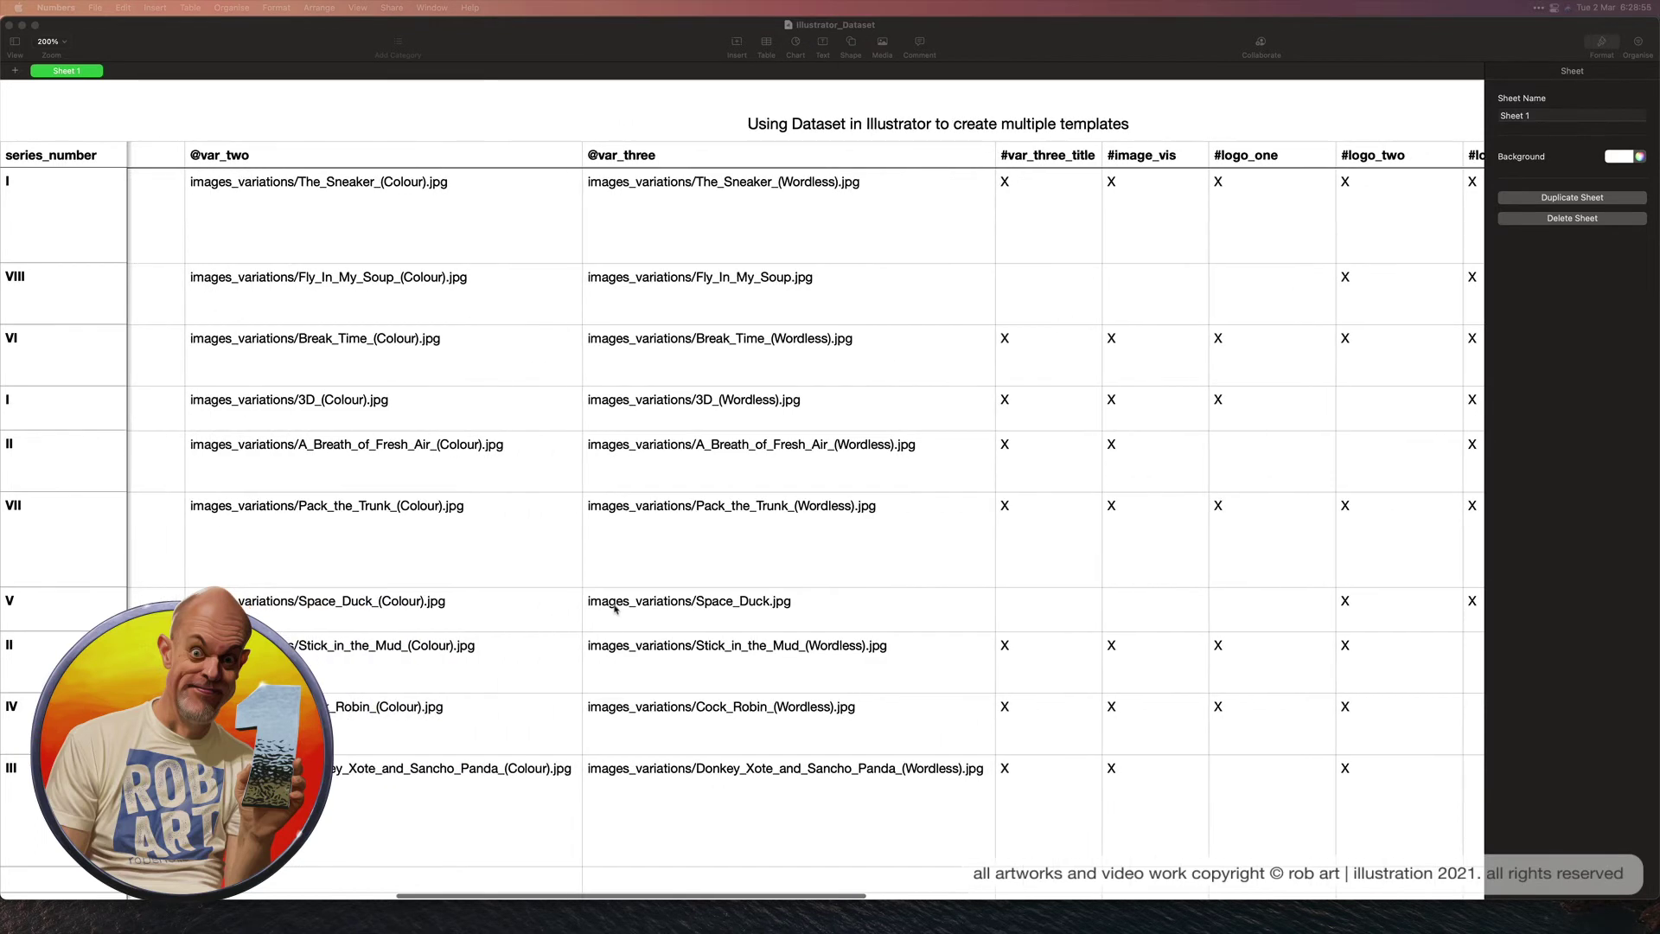
pyautogui.hscroll(-3, 611, 604)
pyautogui.hscroll(-3, 610, 606)
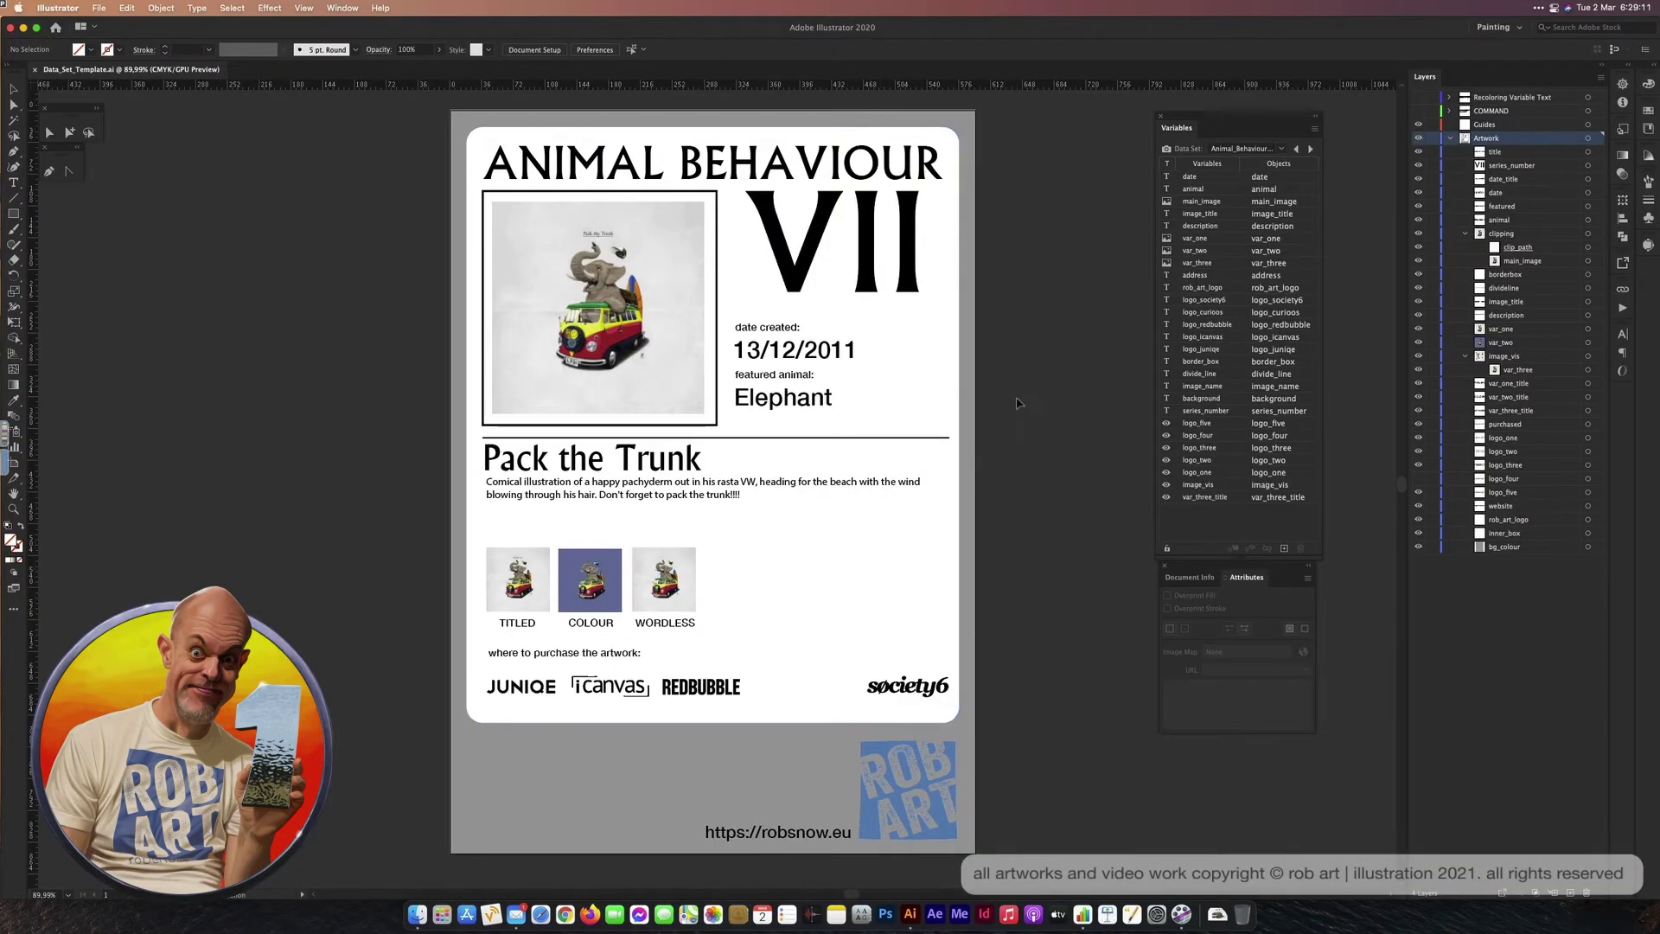
# Advance the template to the next data set, Space Duck
pyautogui.click(1310, 149)
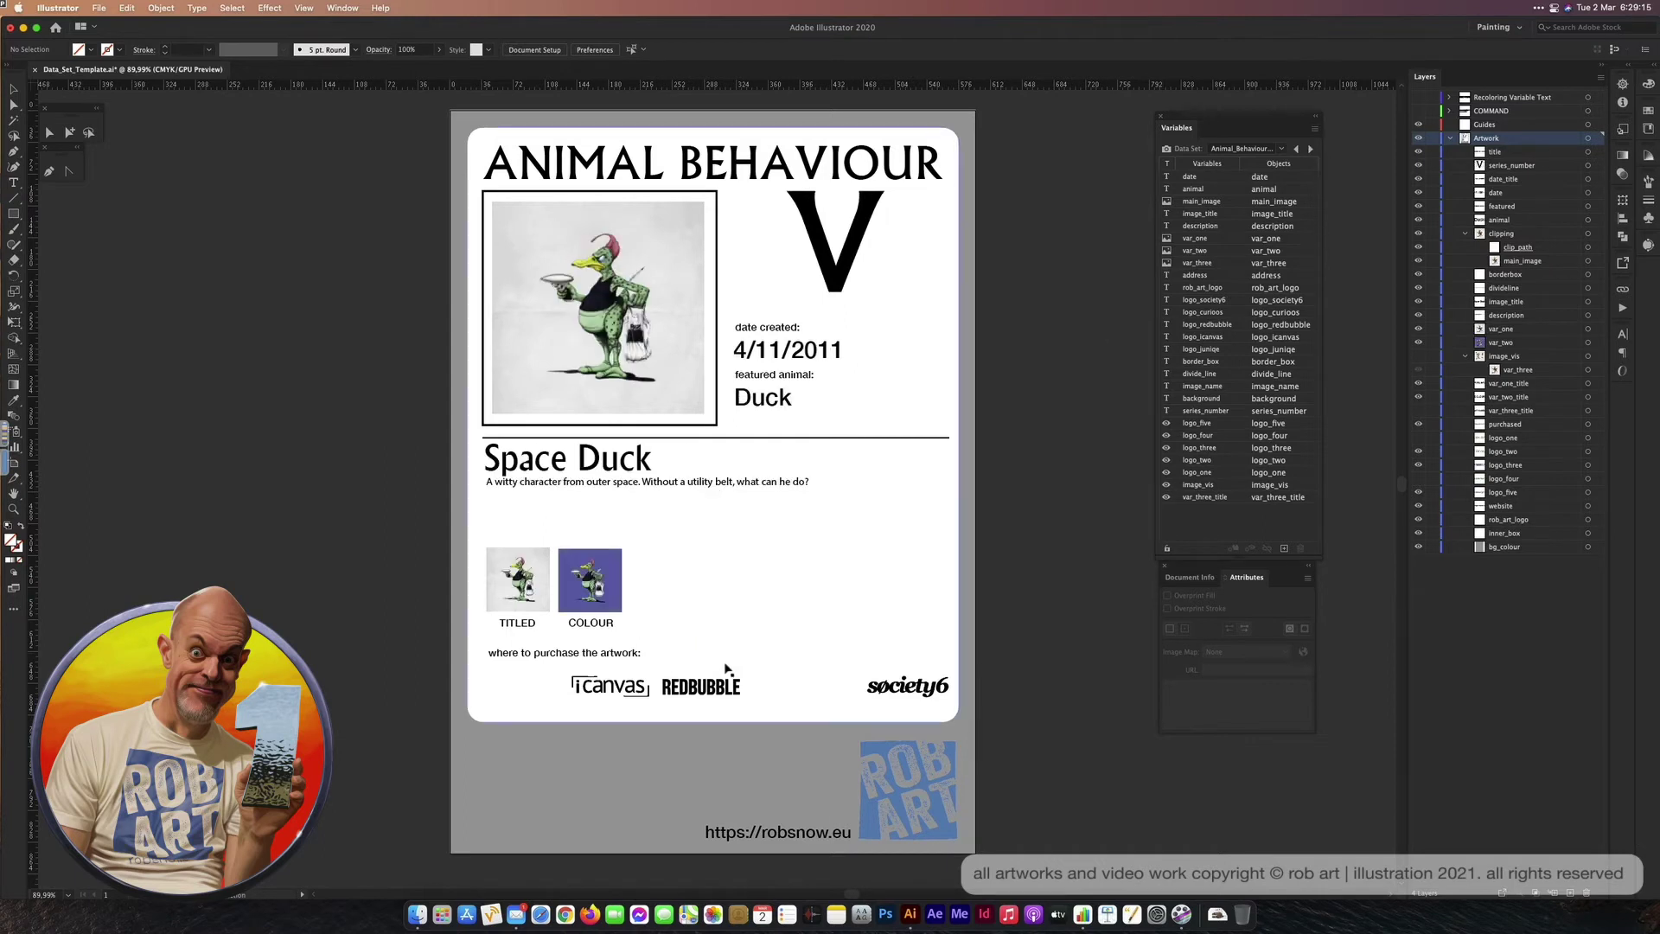